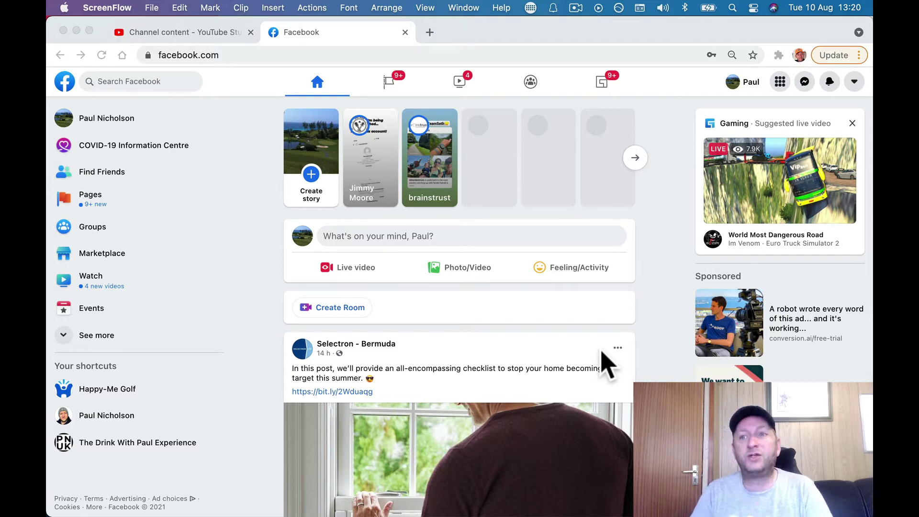
- Go to Settings & privacy > Settings > Security and login and scroll down to Two-factor authentication
click(852, 88)
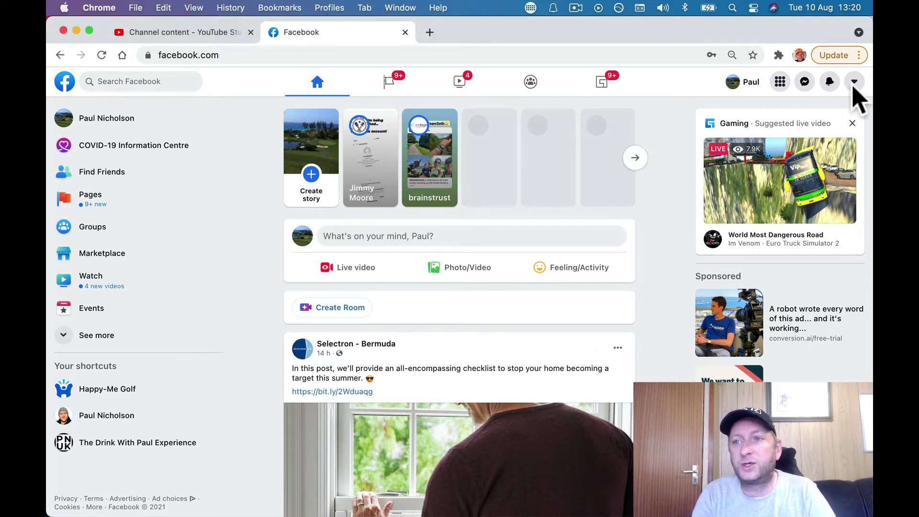
click(853, 86)
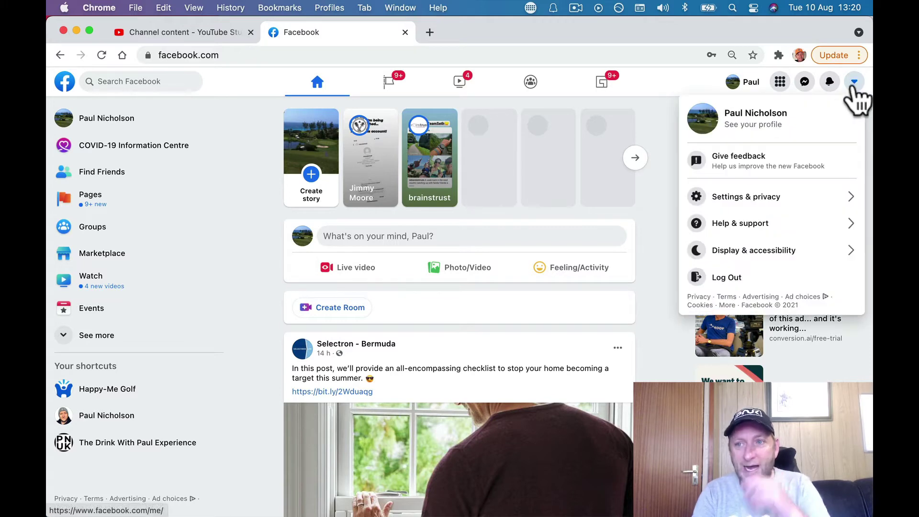
click(797, 201)
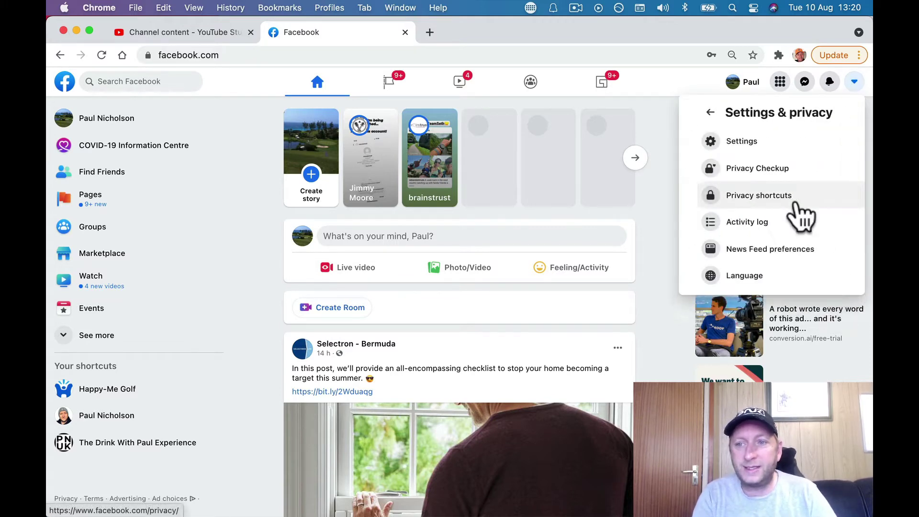
click(802, 143)
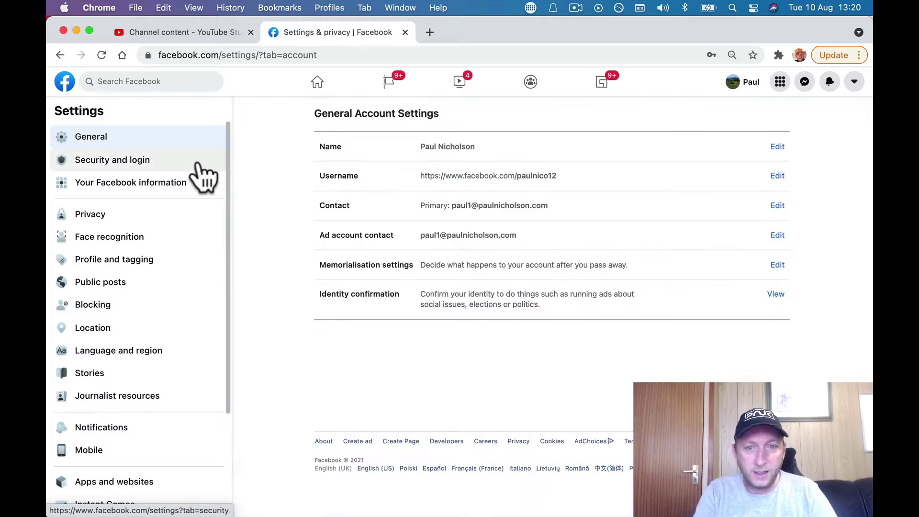
click(199, 165)
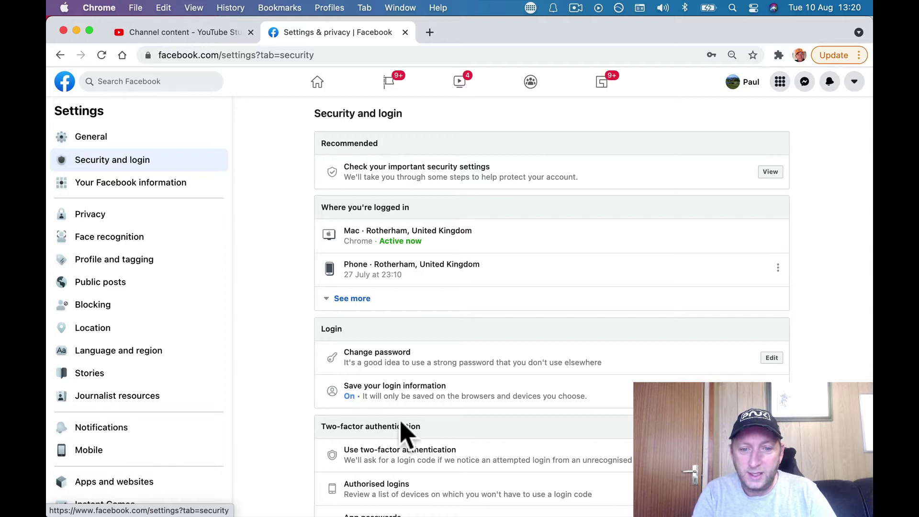
scroll(421, 450, down, 1)
scroll(428, 457, down, 5)
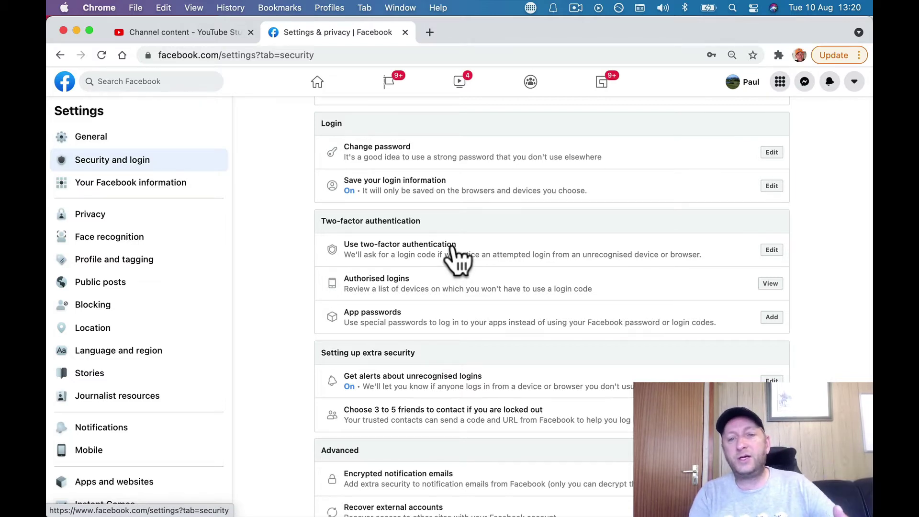
- Open the 'Use two-factor authentication' setup page
click(453, 246)
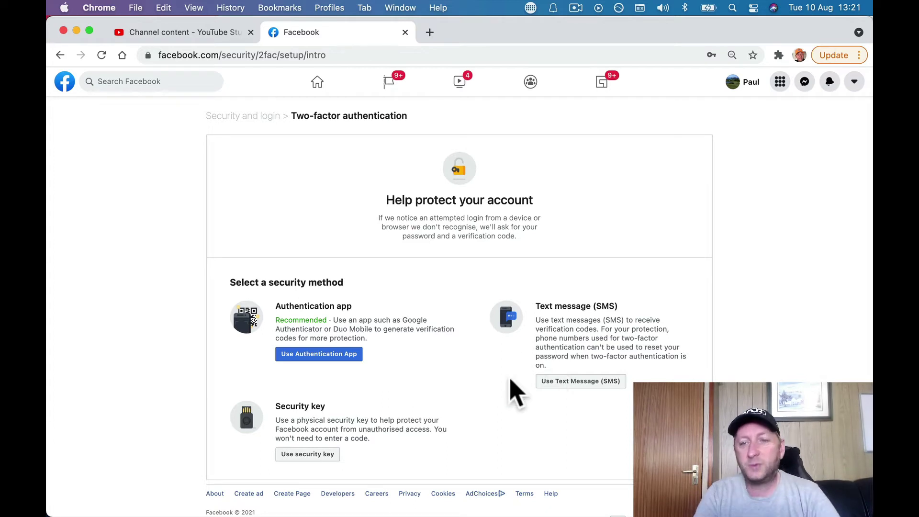
- Choose Text Message (SMS) as the security method and submit the UK mobile number
click(550, 382)
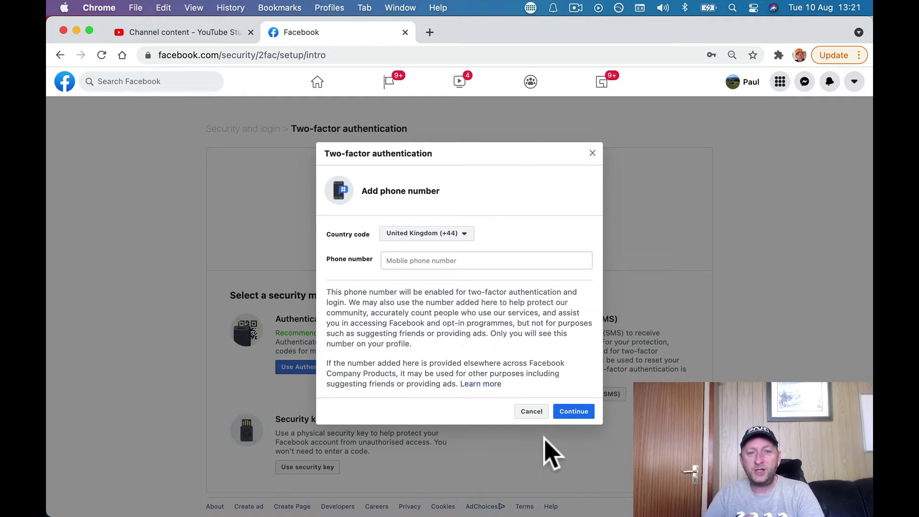
click(400, 259)
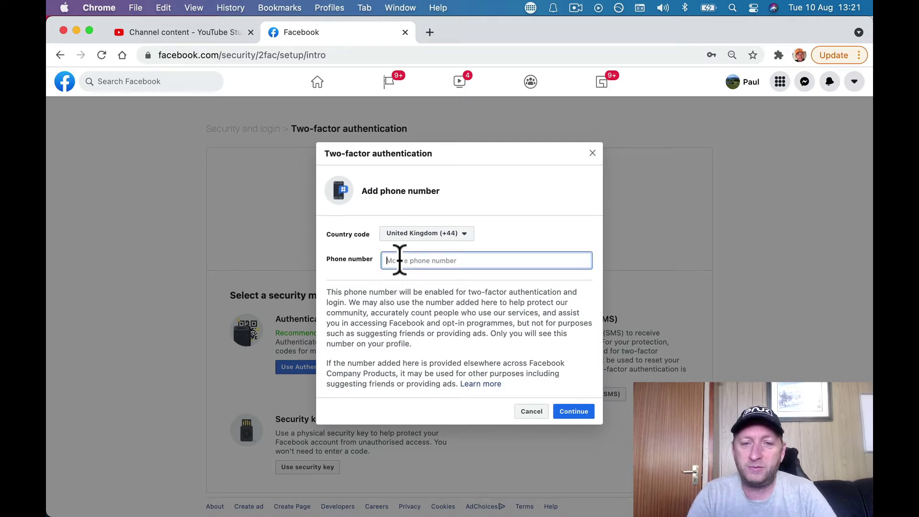
text(07700900000)
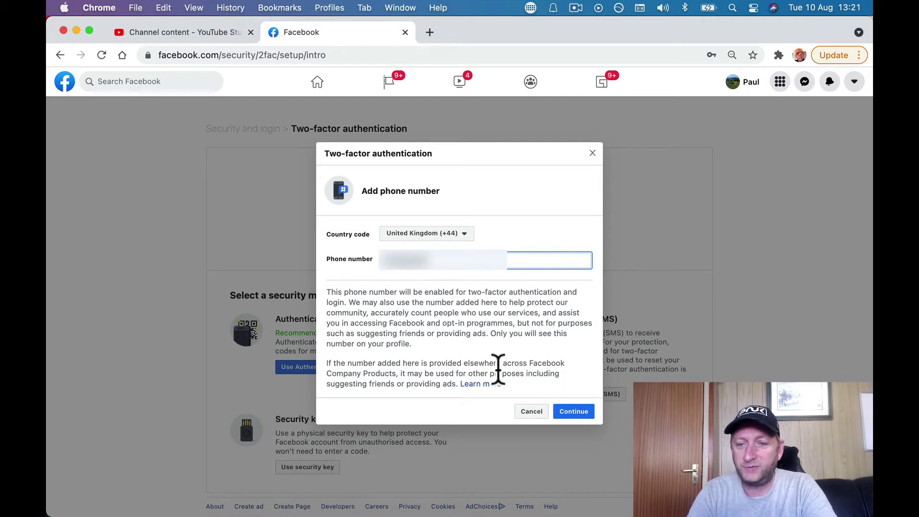
click(574, 412)
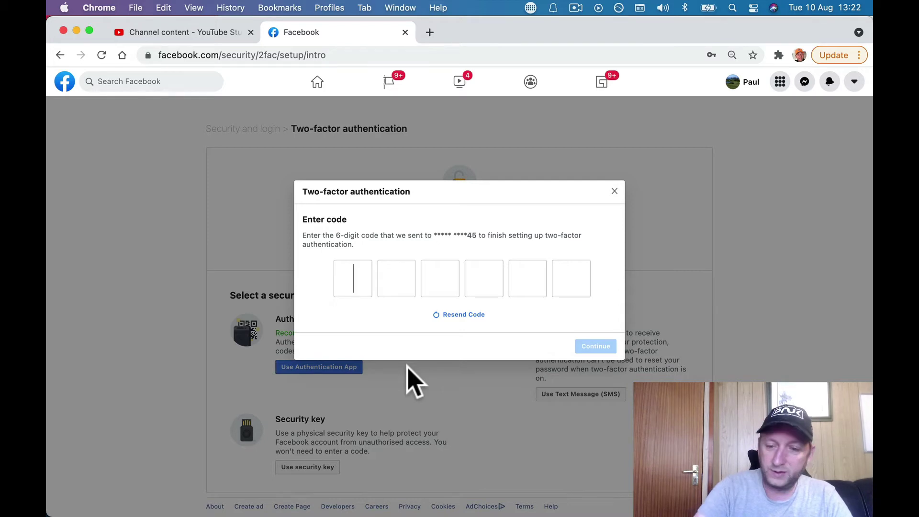
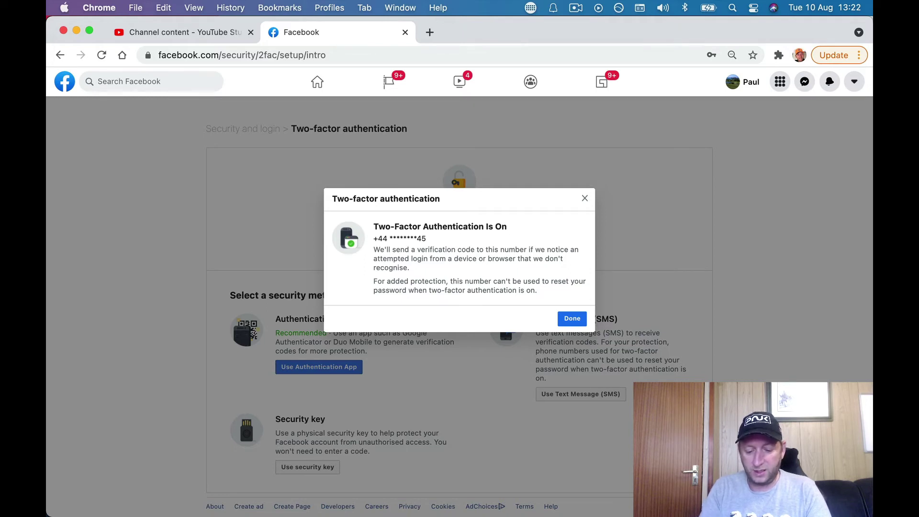
- Enter the texted 6-digit code, finish setup, and decline using the number for ads
click(572, 319)
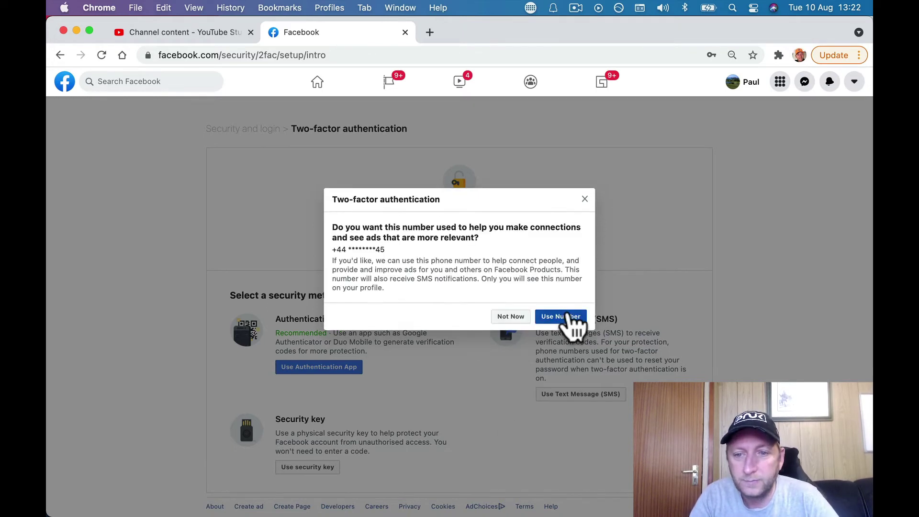
click(584, 199)
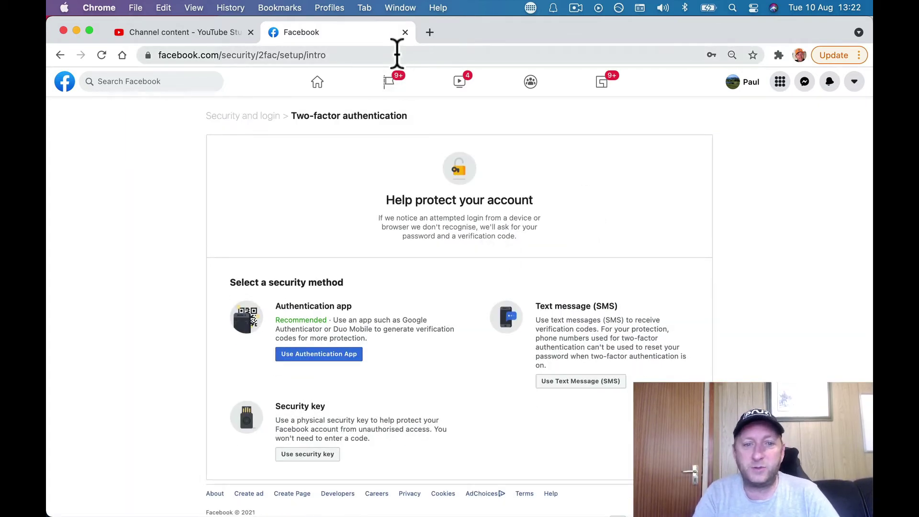
- Bring Safari forward and type 'face' into the address bar
mouse_move(378, 512)
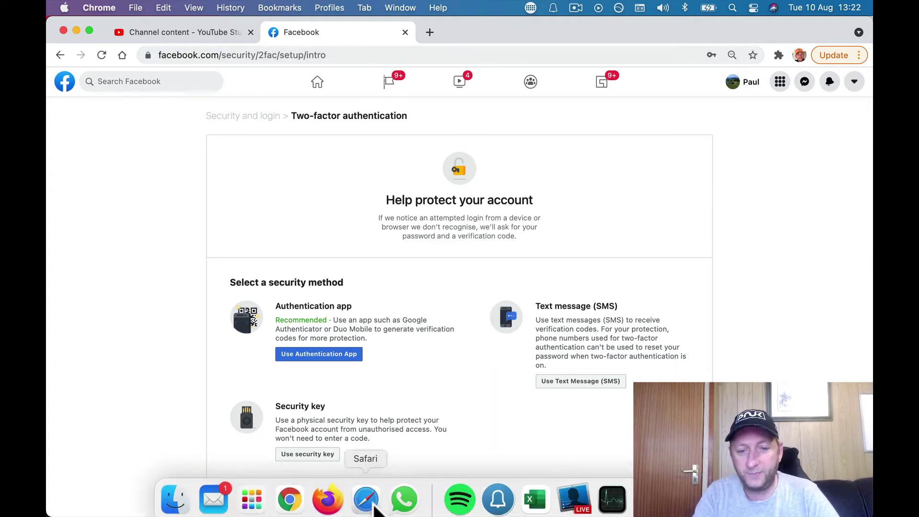
click(370, 486)
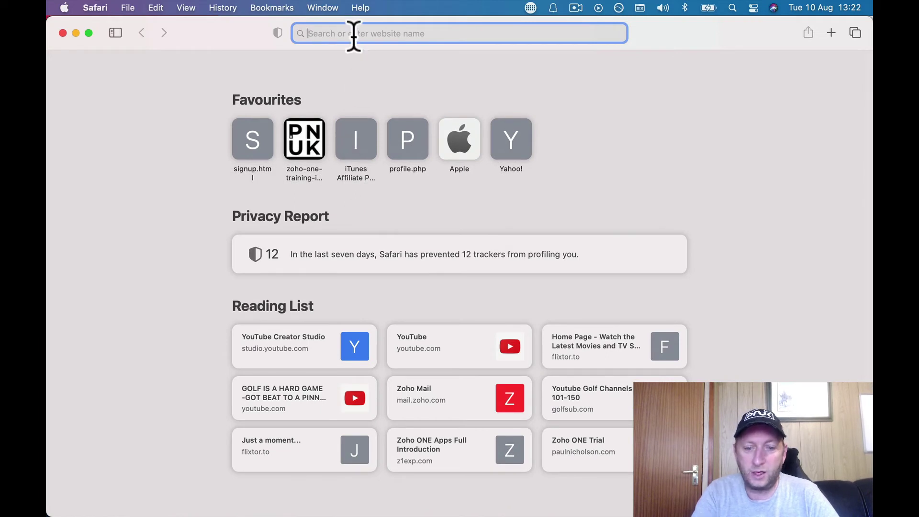
text(fac)
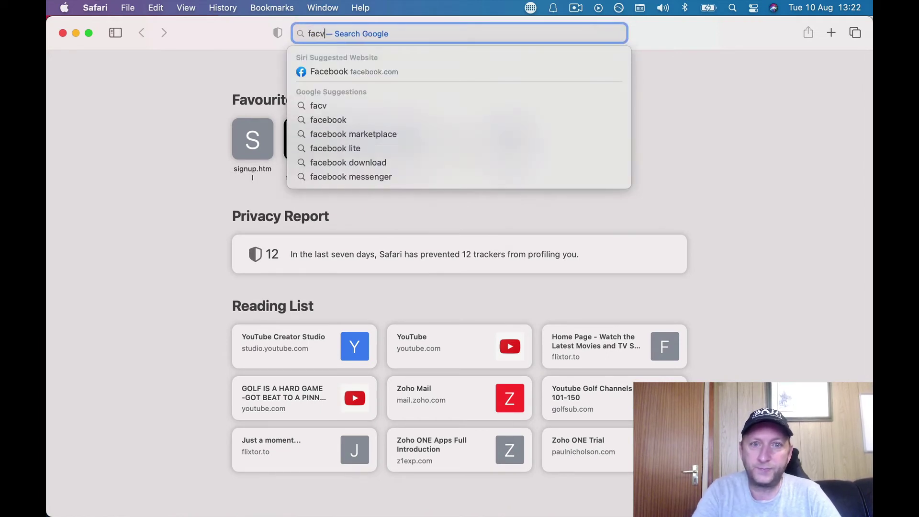
text(e)
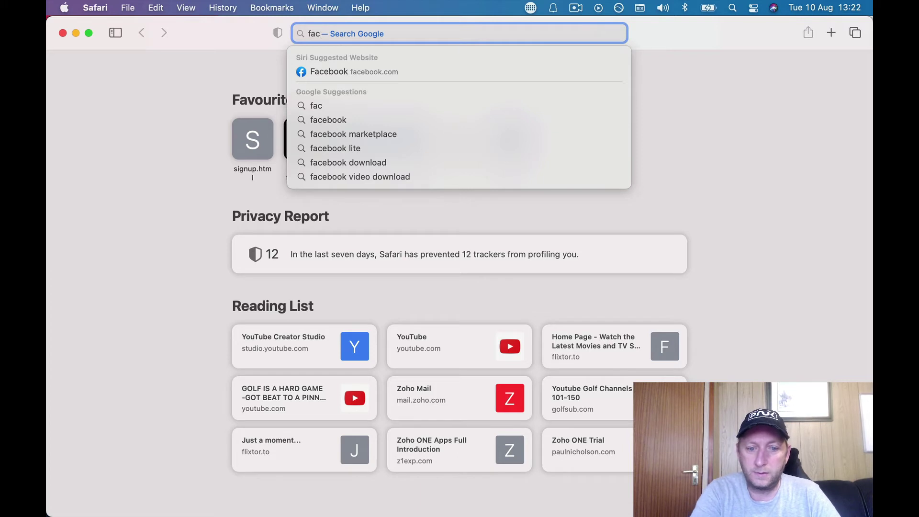
- Go to facebook.com, accept cookies, and log in with the account email and password
click(352, 71)
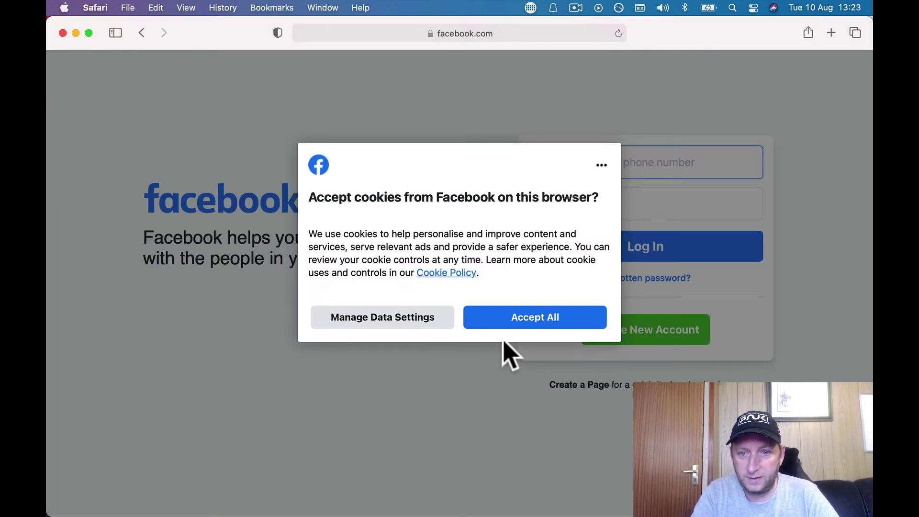
click(512, 317)
click(570, 171)
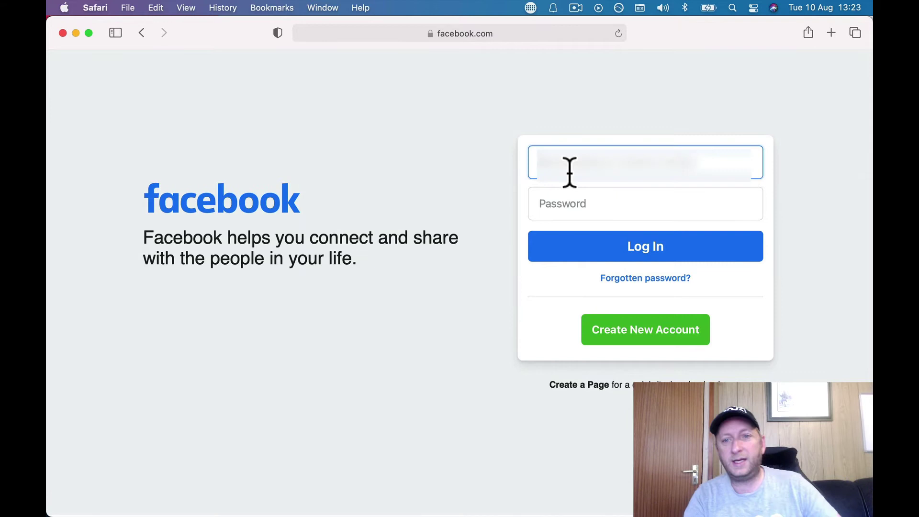
text(user)
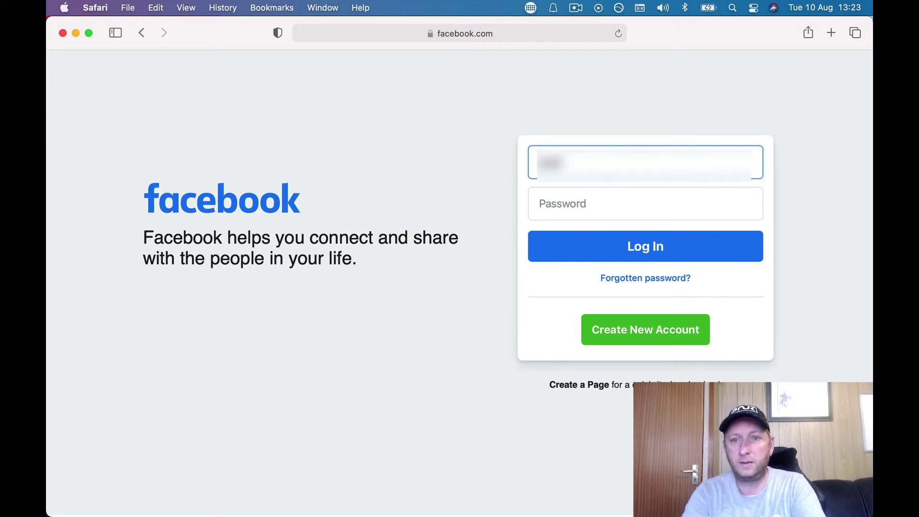
text(name@gmail.com)
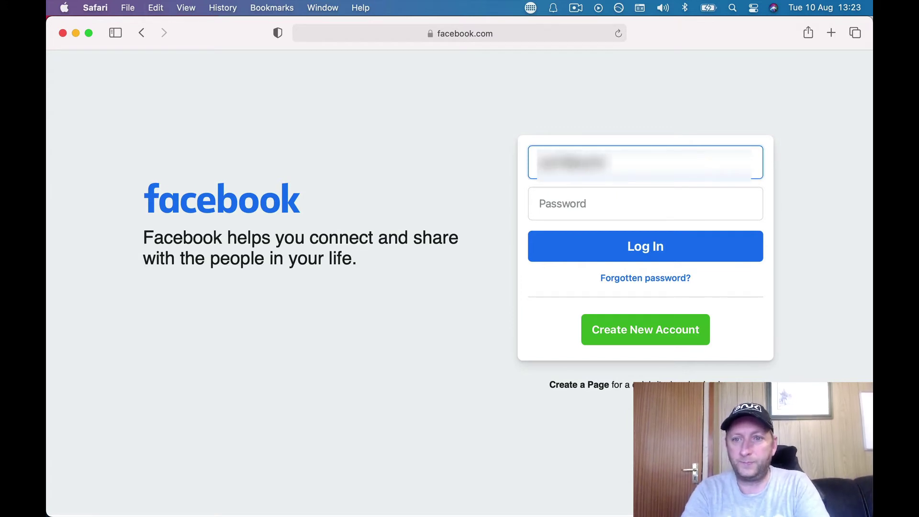
key(Tab)
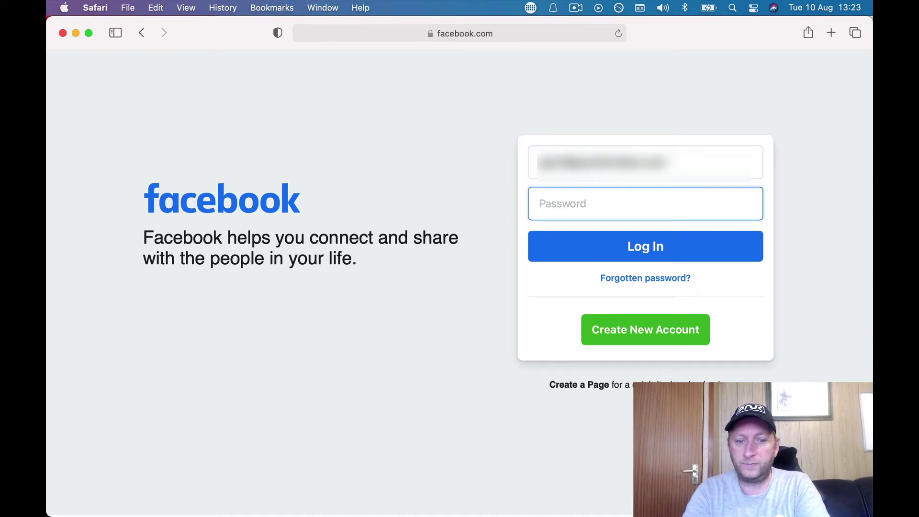
text(**********)
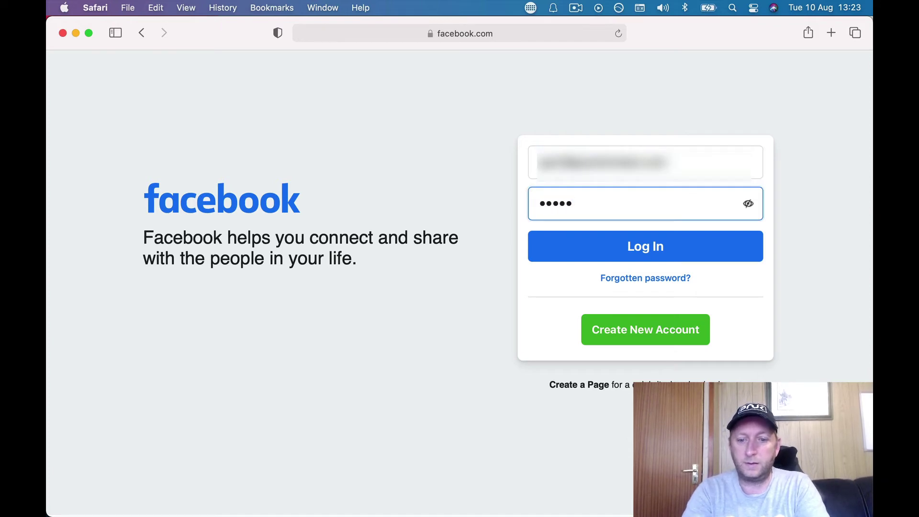
click(564, 249)
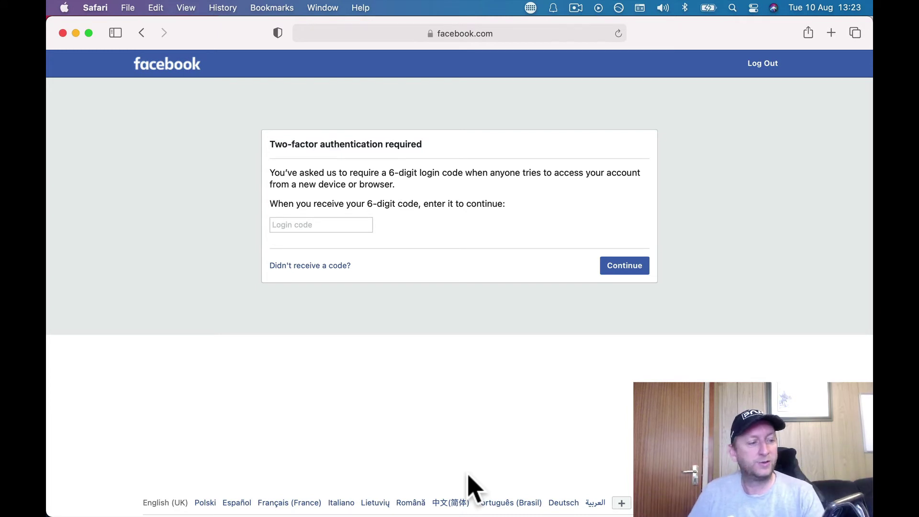
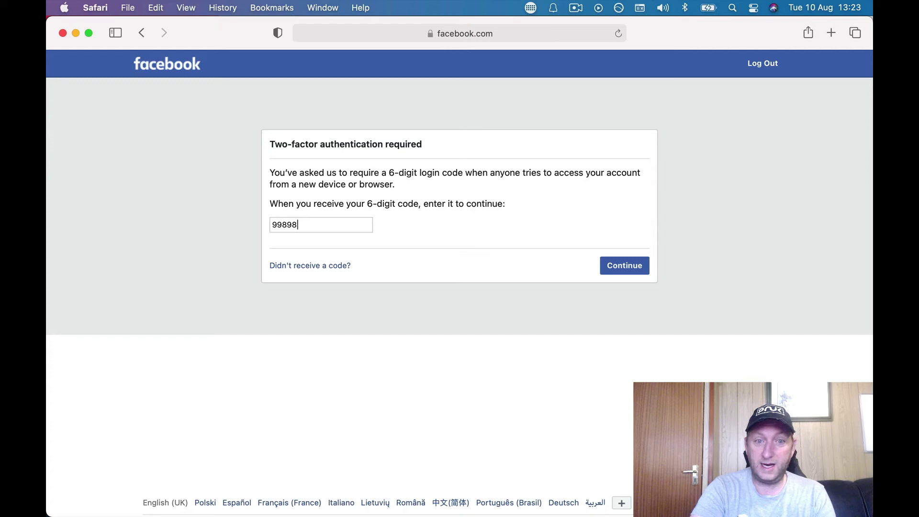
- Submit the texted 6-digit login code on the two-factor check page
click(634, 276)
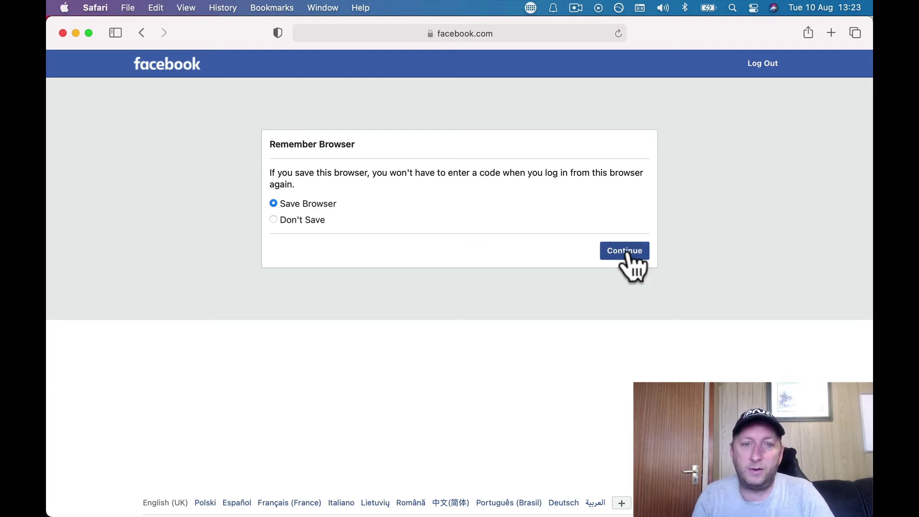
- Keep Save Browser selected to reach the news feed, then log out from the account menu
click(627, 252)
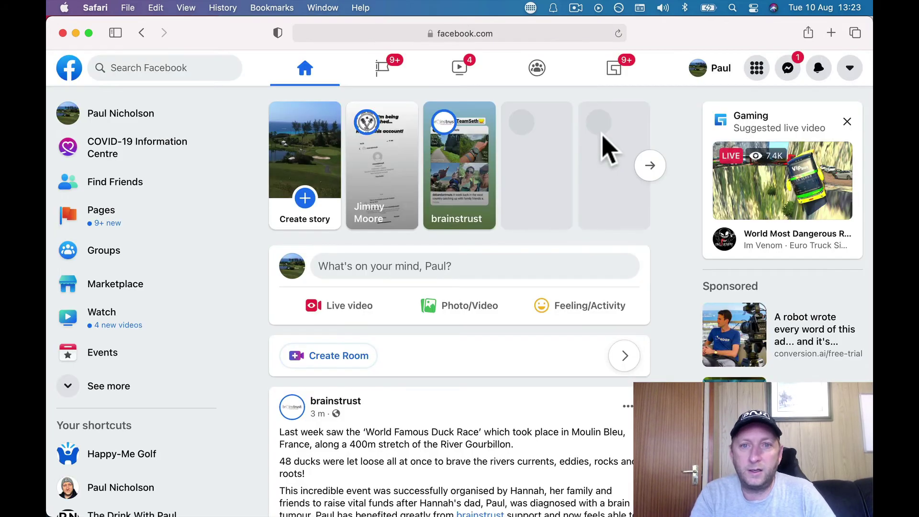
click(787, 76)
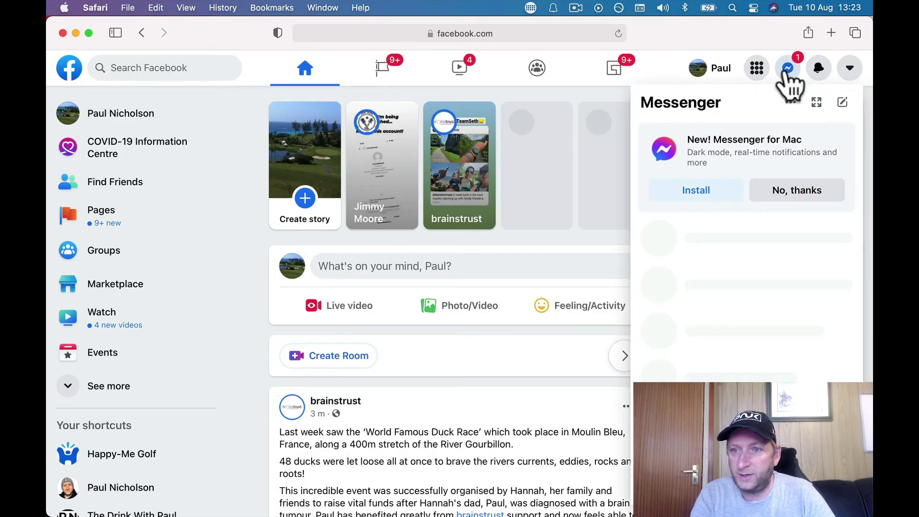
click(788, 75)
click(849, 69)
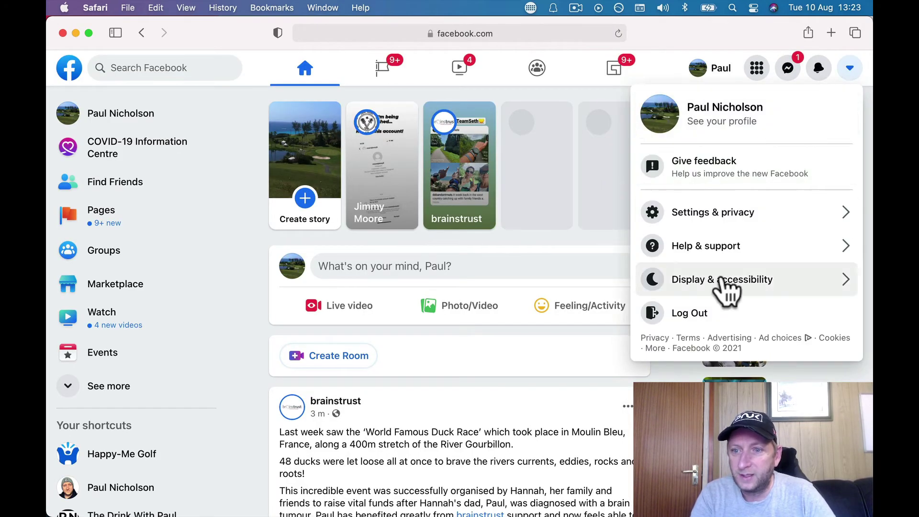
click(703, 316)
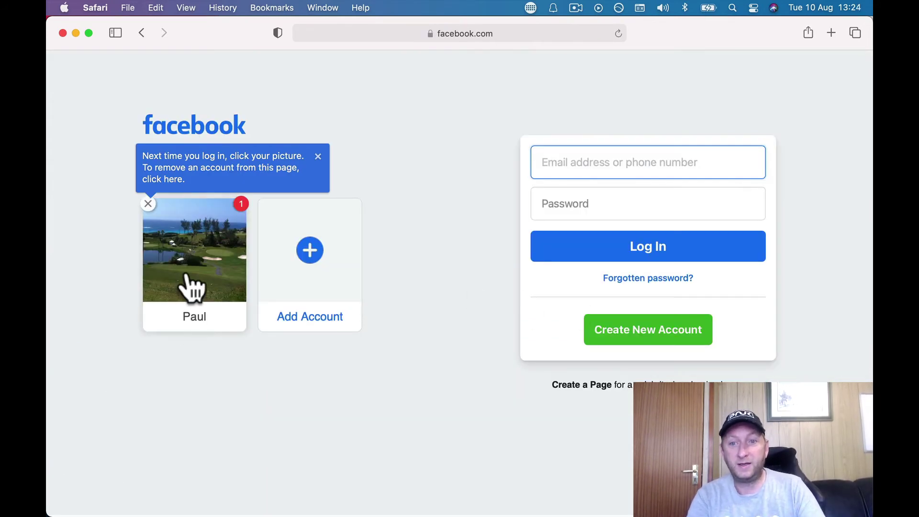
- Log back in via the Recent logins profile picture using only the password
click(191, 287)
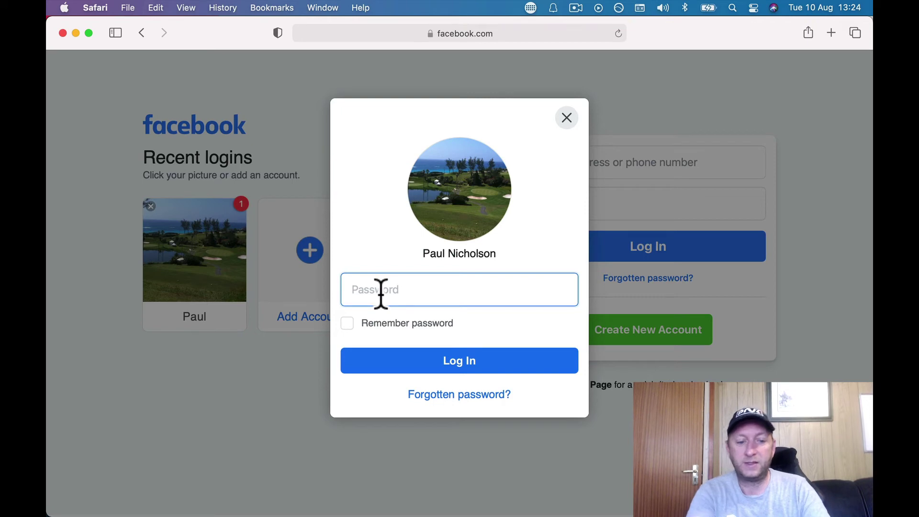
text(••)
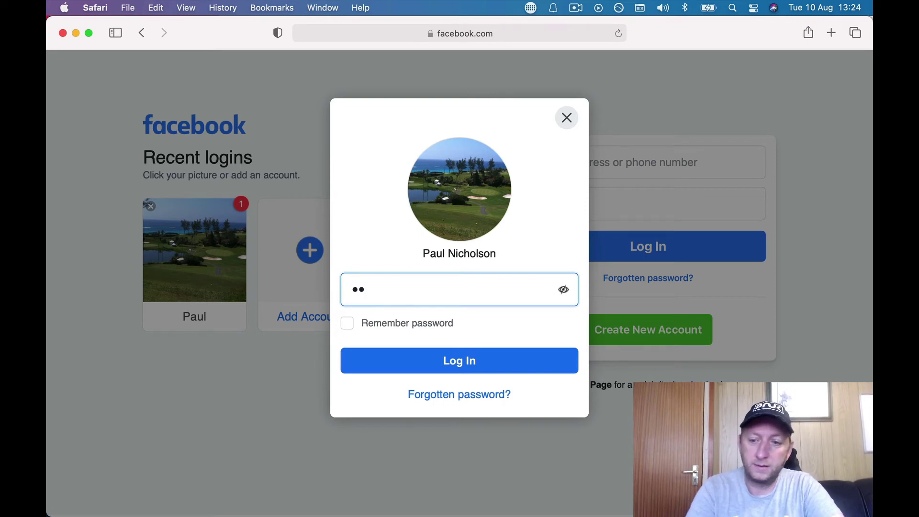
text(••••••••)
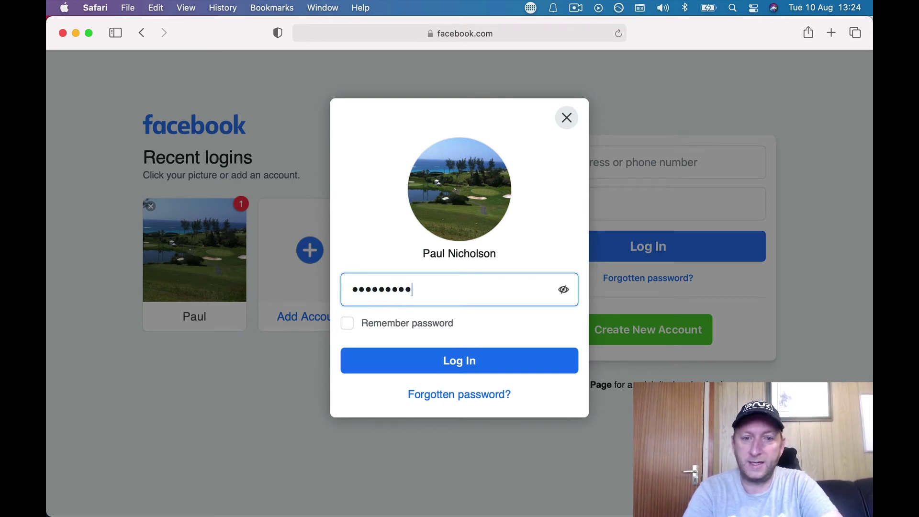
key(Return)
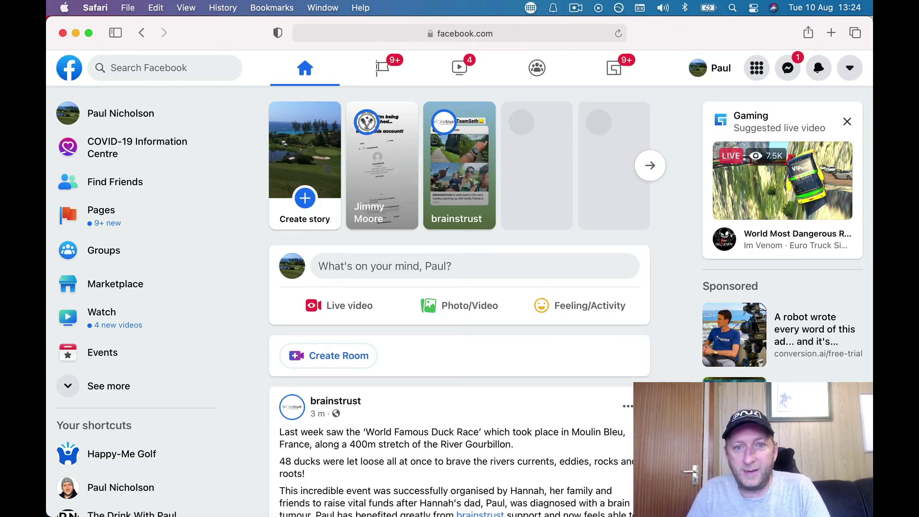
- Clear all of Safari's browsing history
click(228, 7)
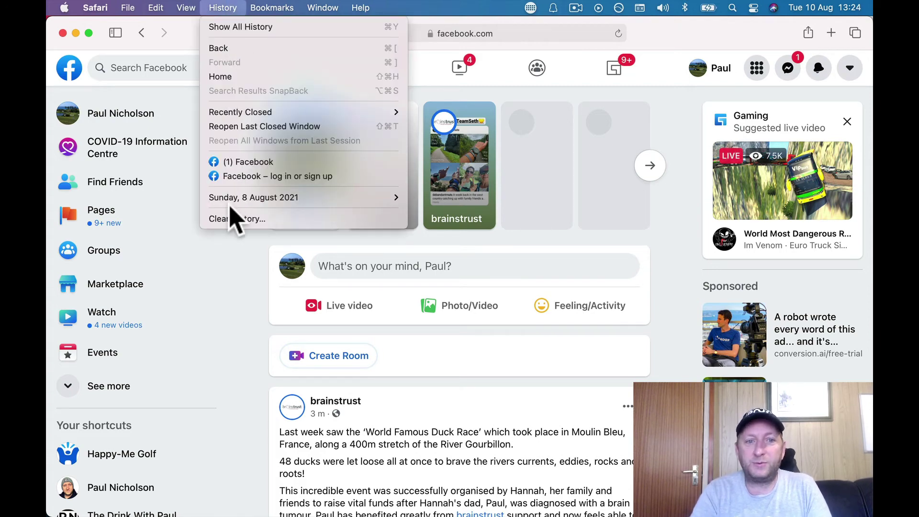
click(234, 219)
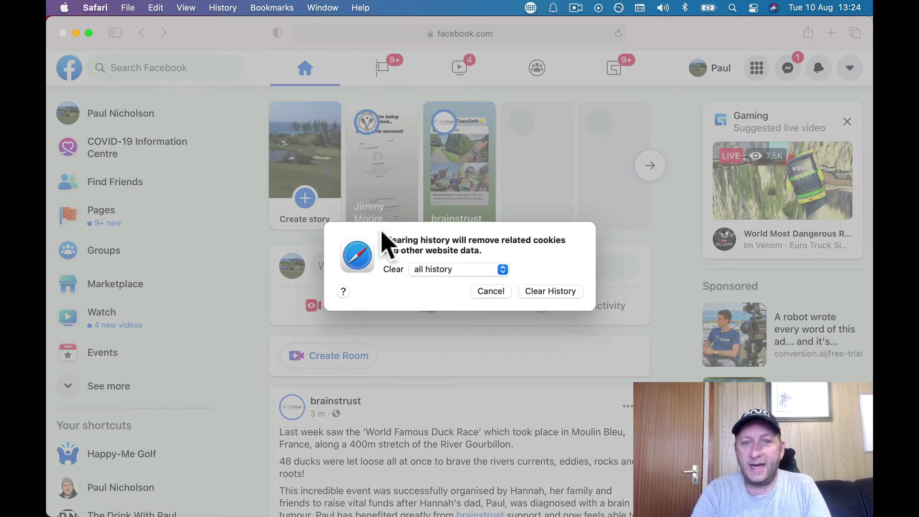
click(542, 291)
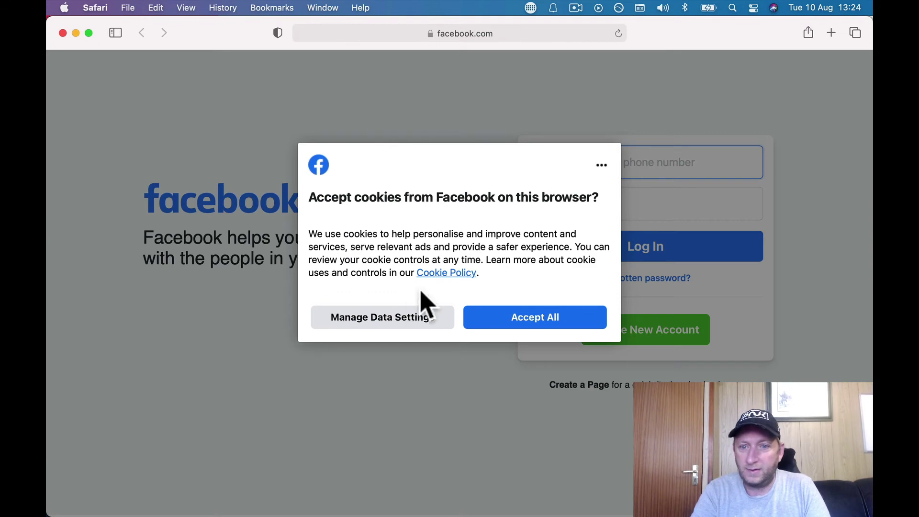
- Accept all Facebook cookies and log in again with the account email and password
click(492, 318)
click(543, 160)
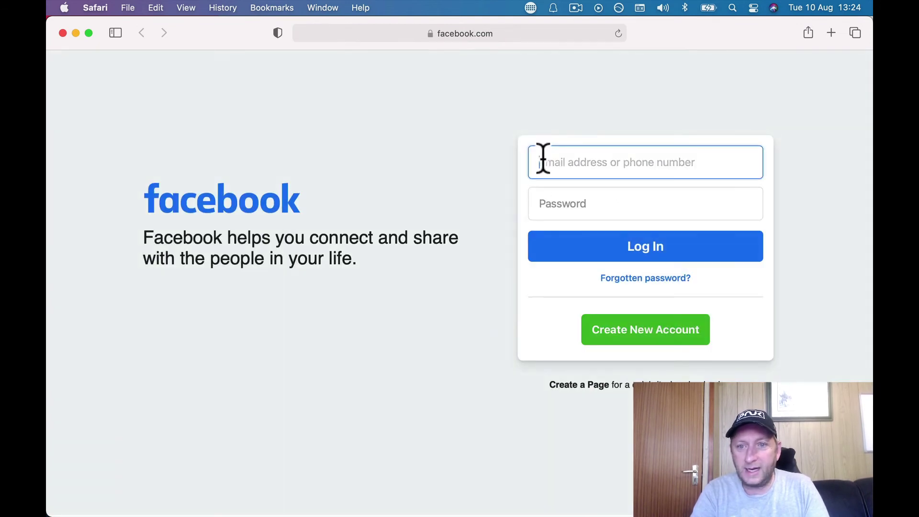
text(email)
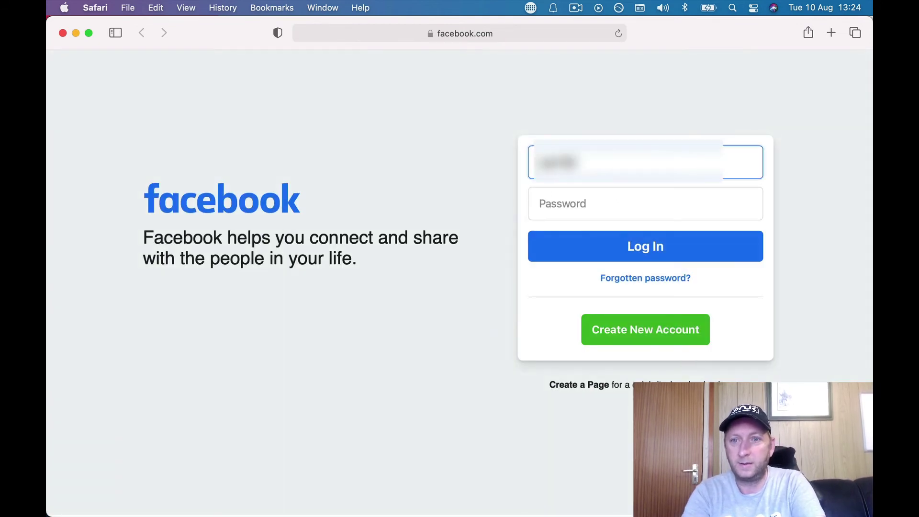
text(address@example.com)
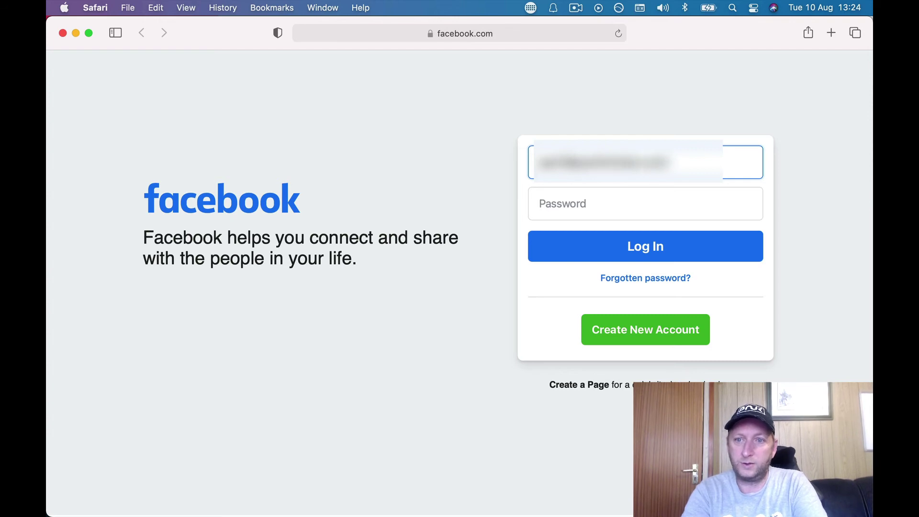
click(540, 204)
text(•••••••)
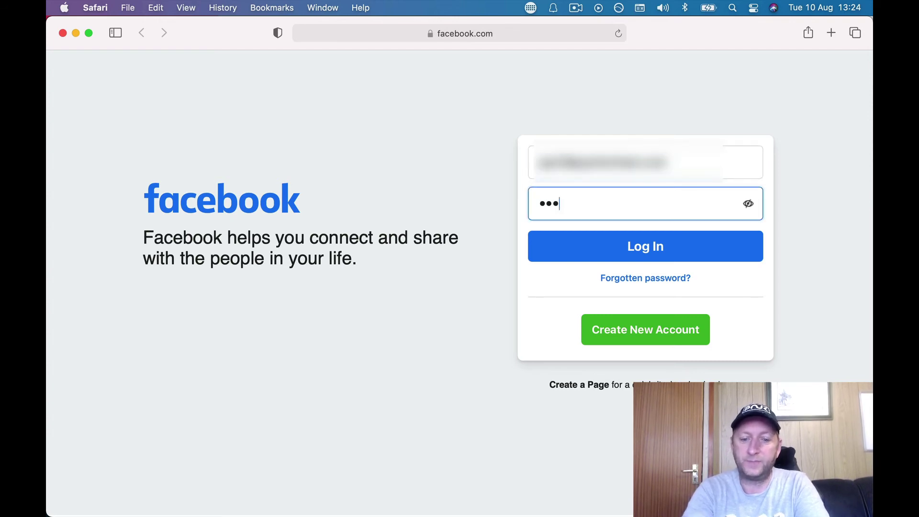
text(•••)
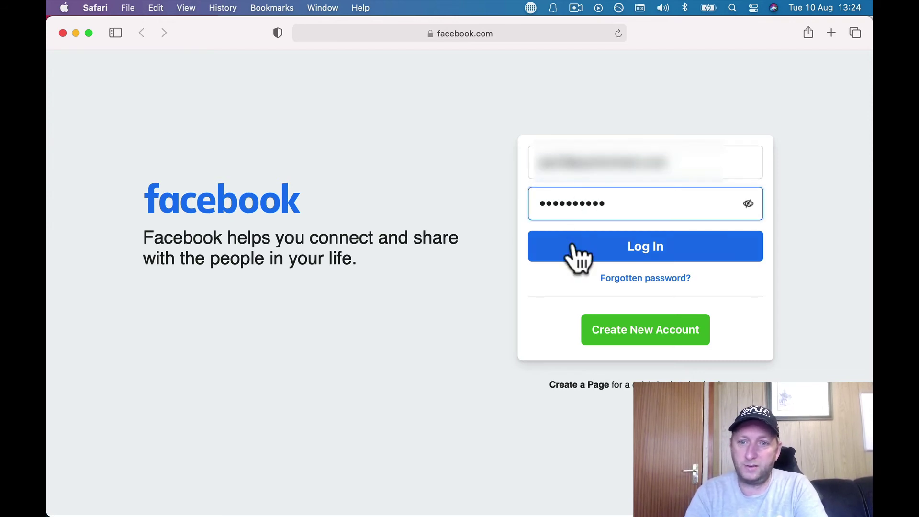
click(570, 245)
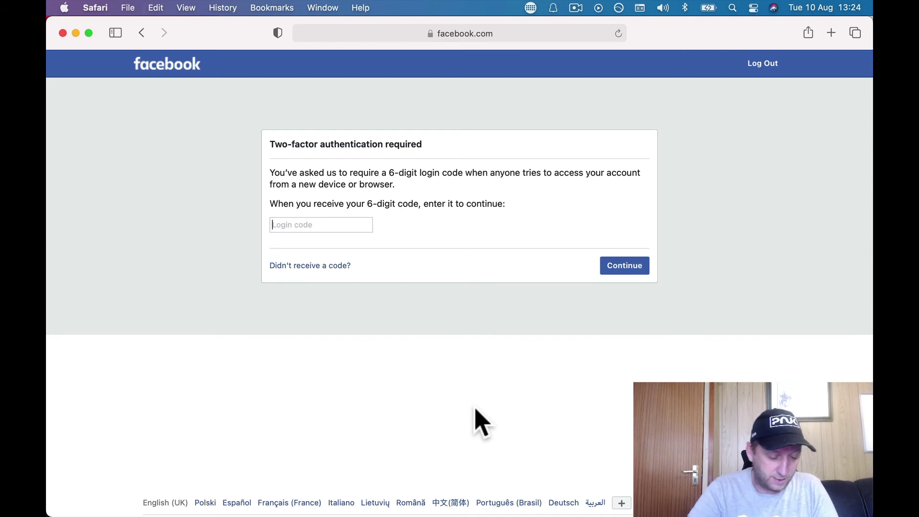
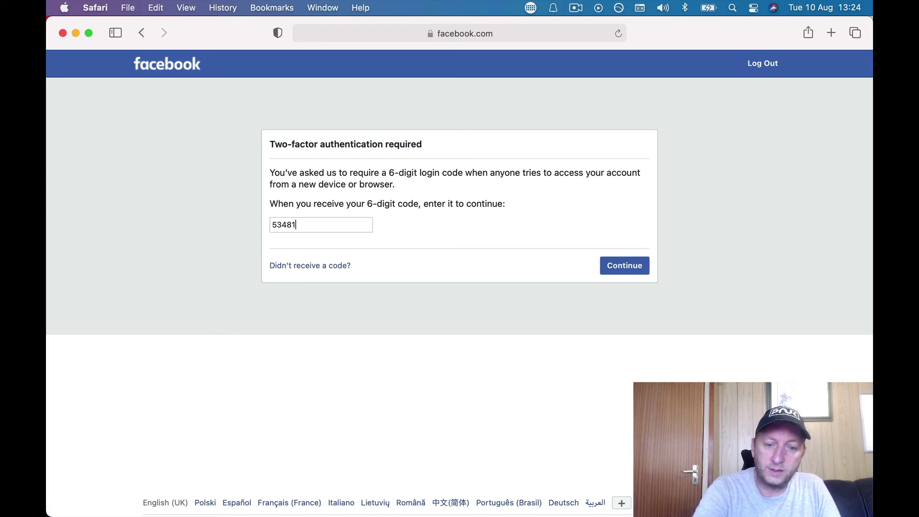
- Enter the newly texted 6-digit SMS code in the Login code field and continue
click(633, 268)
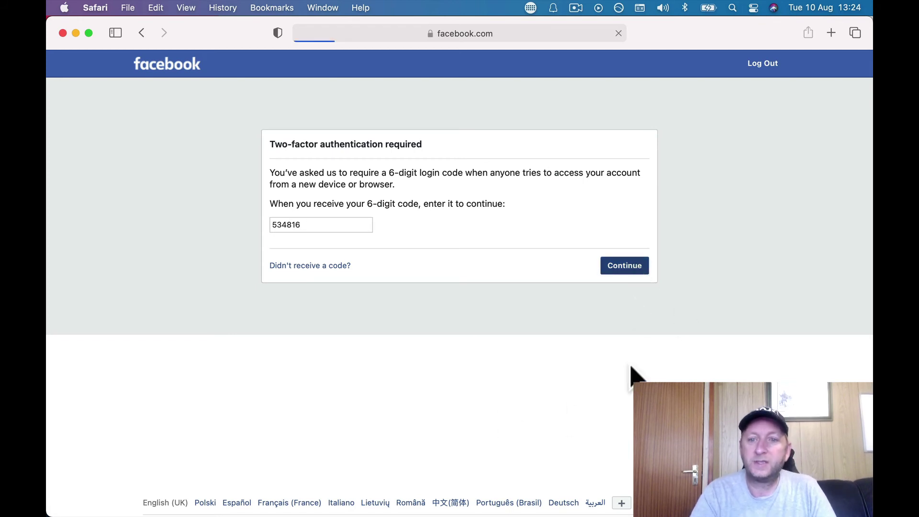